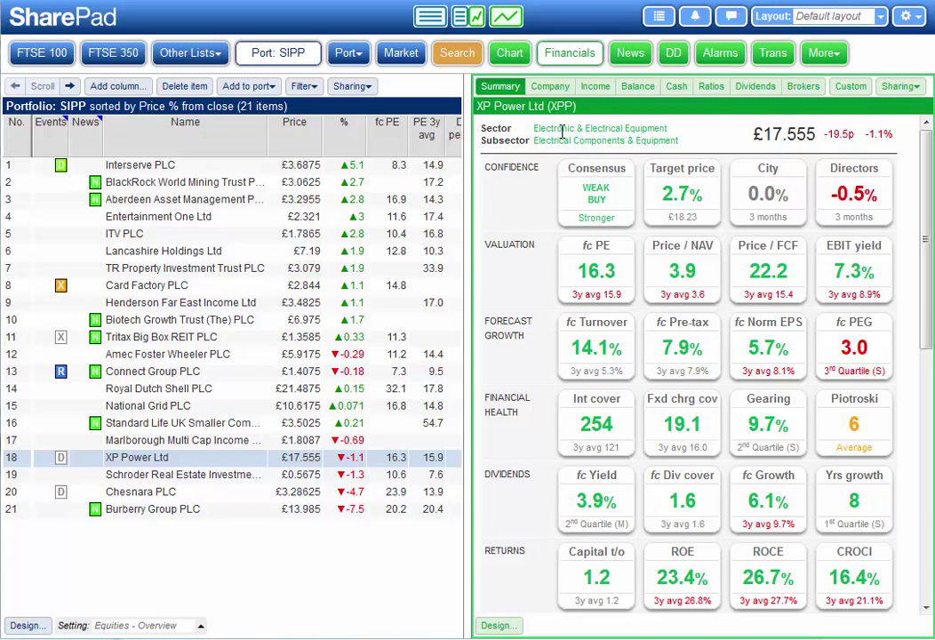
Browse XP Power's income, balance sheet, cash flow and ratios pages, then widen the ratios table to full width.
click(595, 91)
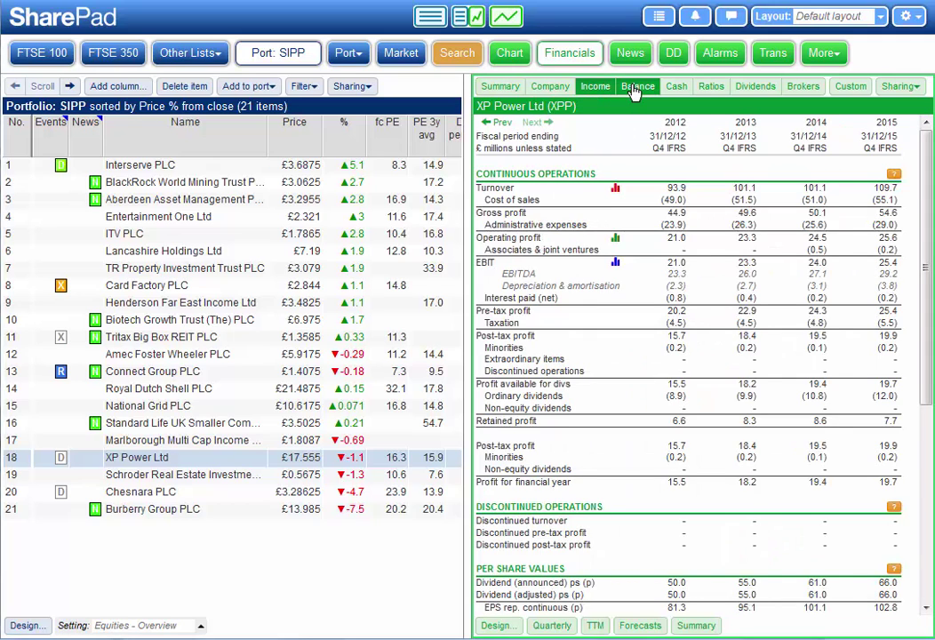
click(633, 93)
click(672, 93)
click(712, 94)
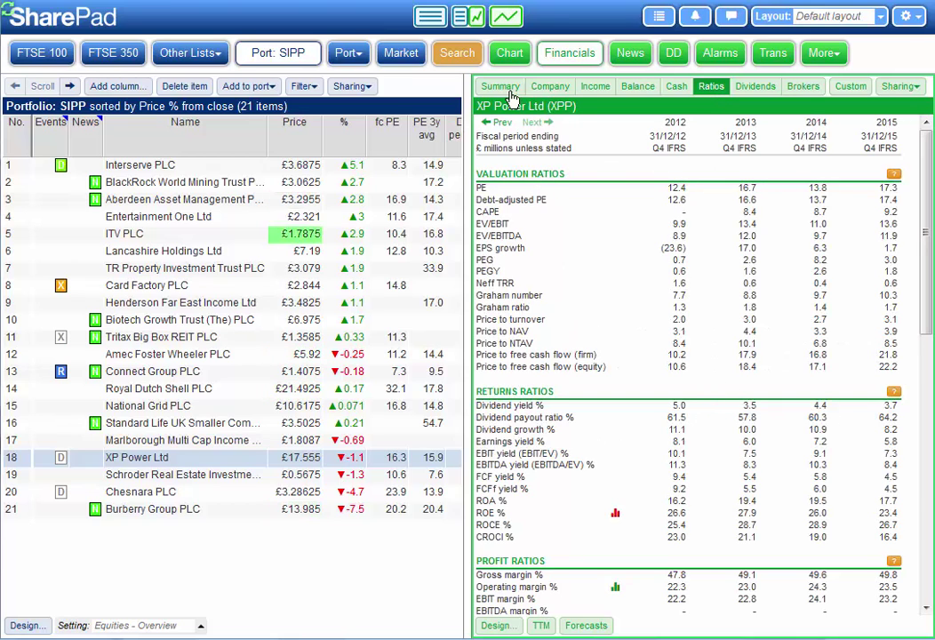
click(420, 17)
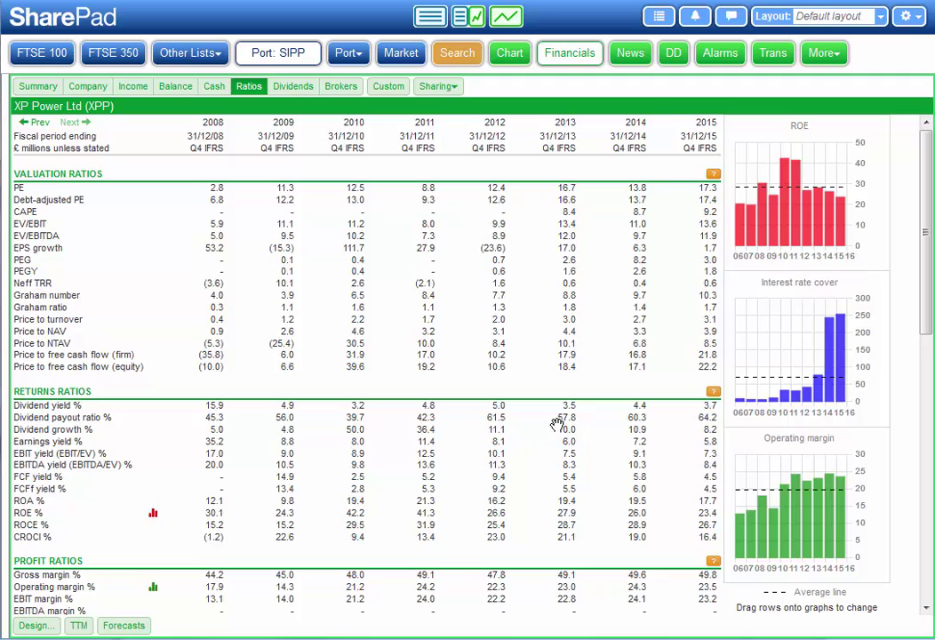
Switch XP Power to the empty Custom financials view and open the Setting list.
click(401, 89)
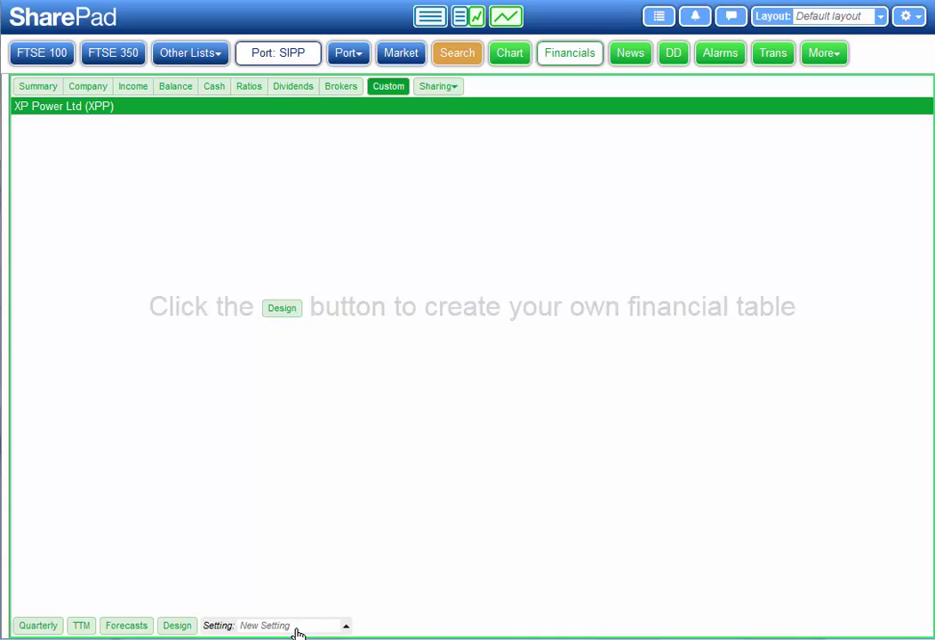
click(345, 627)
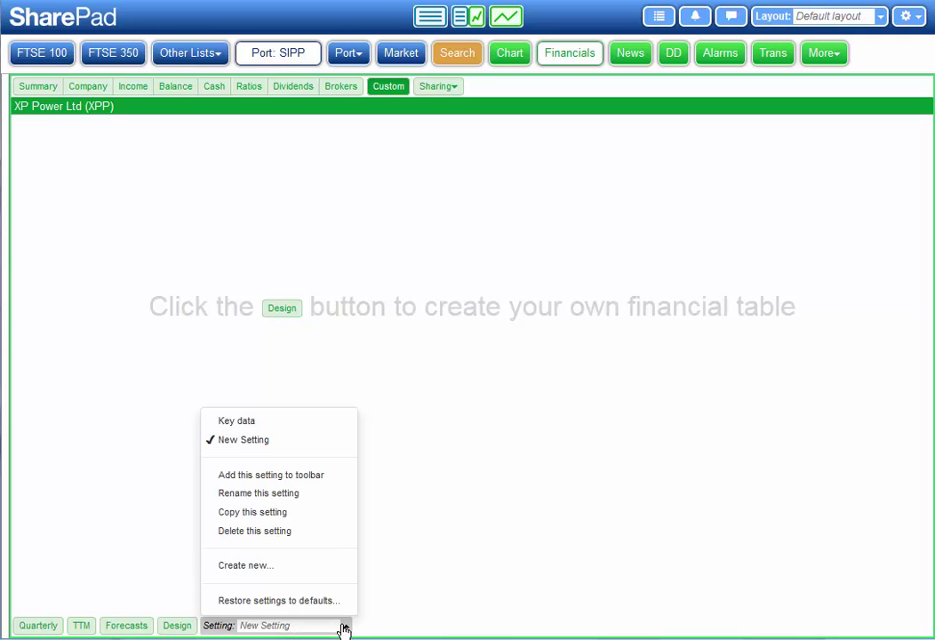
Load the Key data table setting, review it, then reopen the Setting list.
click(240, 423)
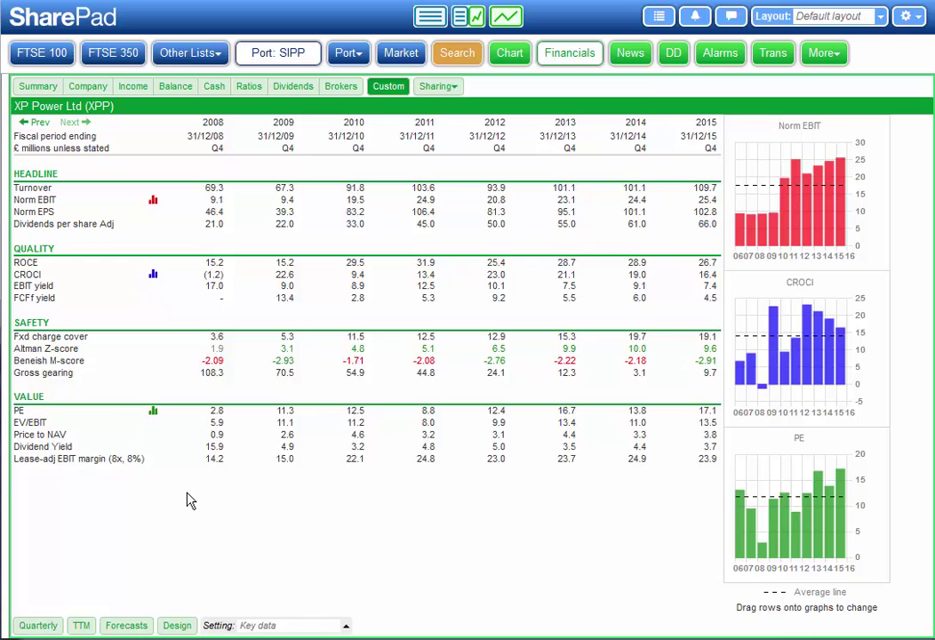
click(346, 628)
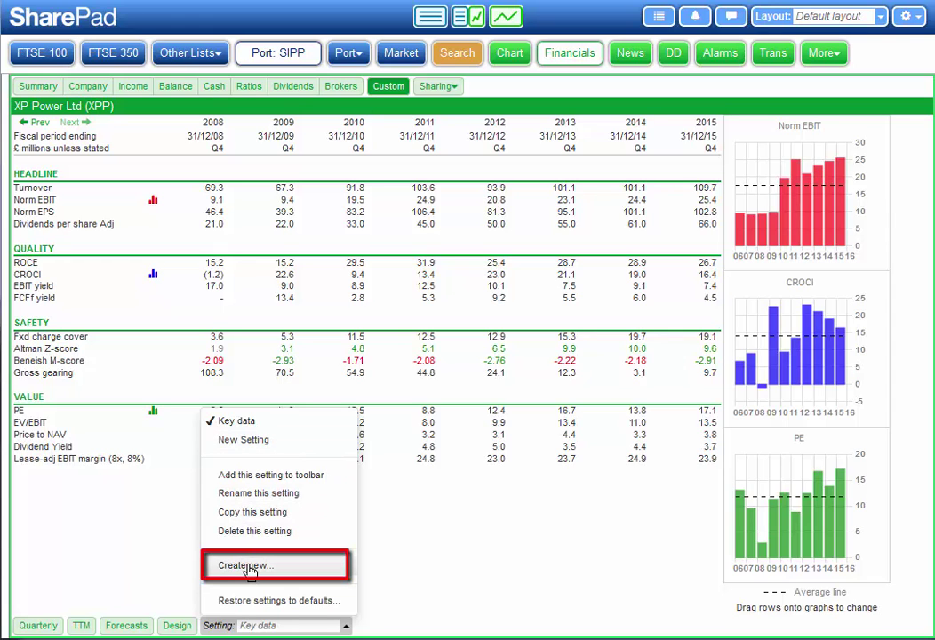
Create a new table setting named 'Strategy'.
click(247, 567)
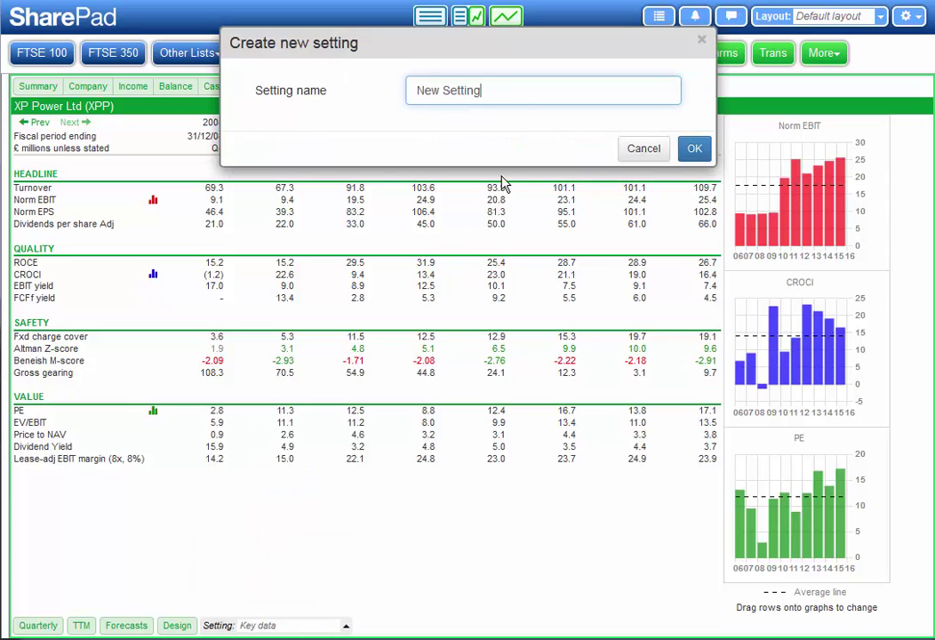
drag(517, 91, 410, 89)
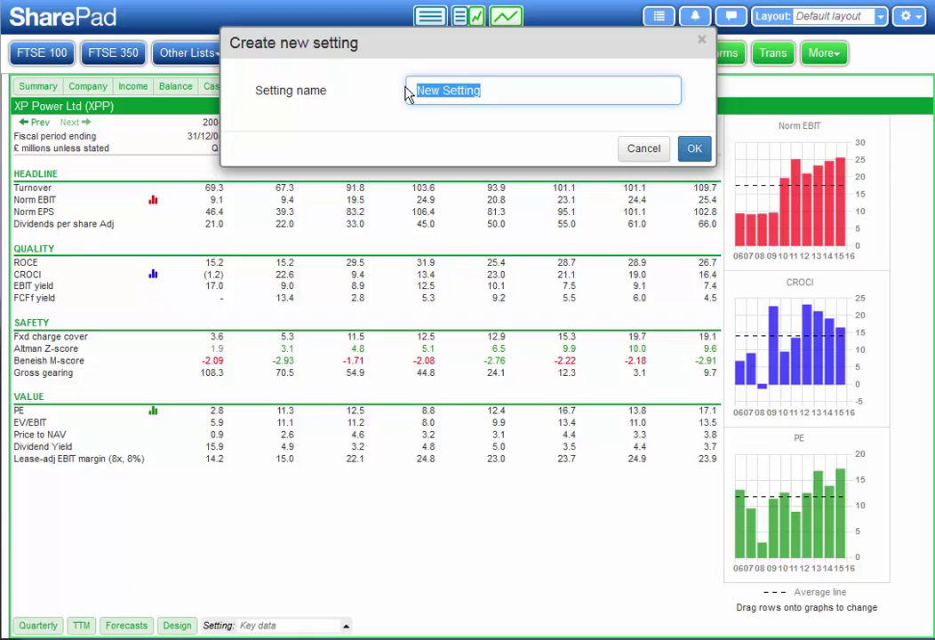
text(Strategy)
click(691, 148)
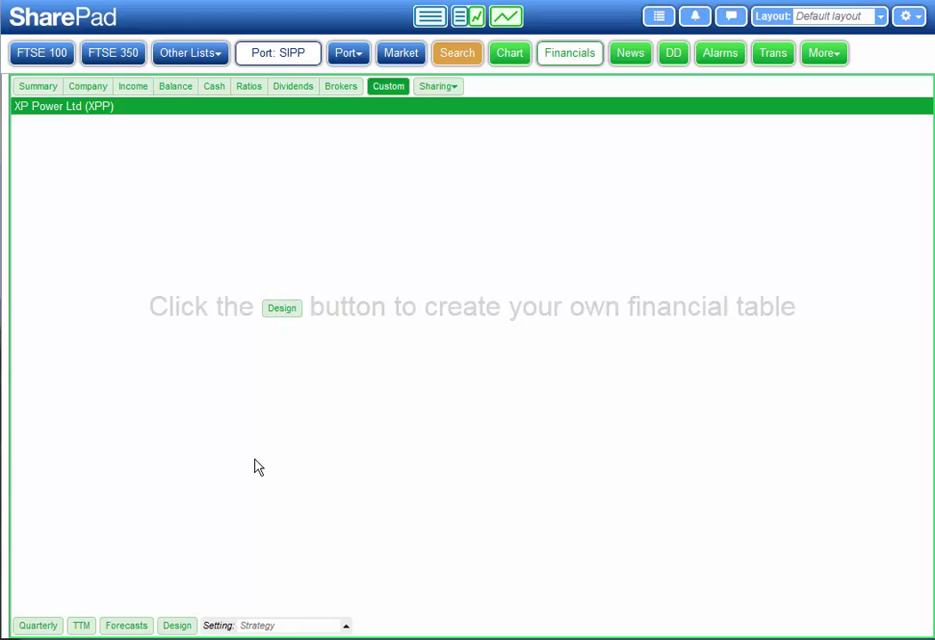
Enter design mode and add a section named 'Strategy' to the table.
click(177, 627)
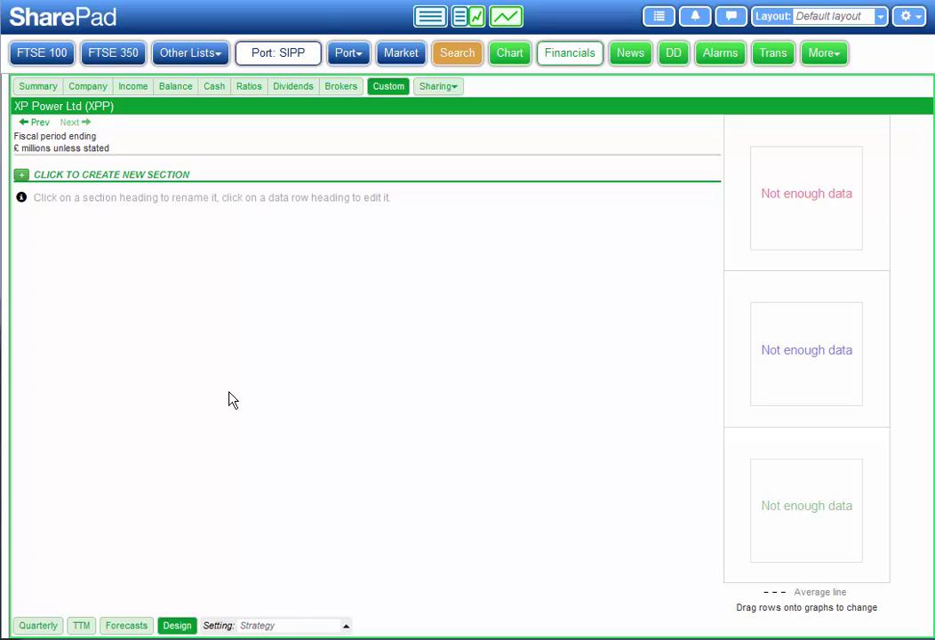
click(113, 182)
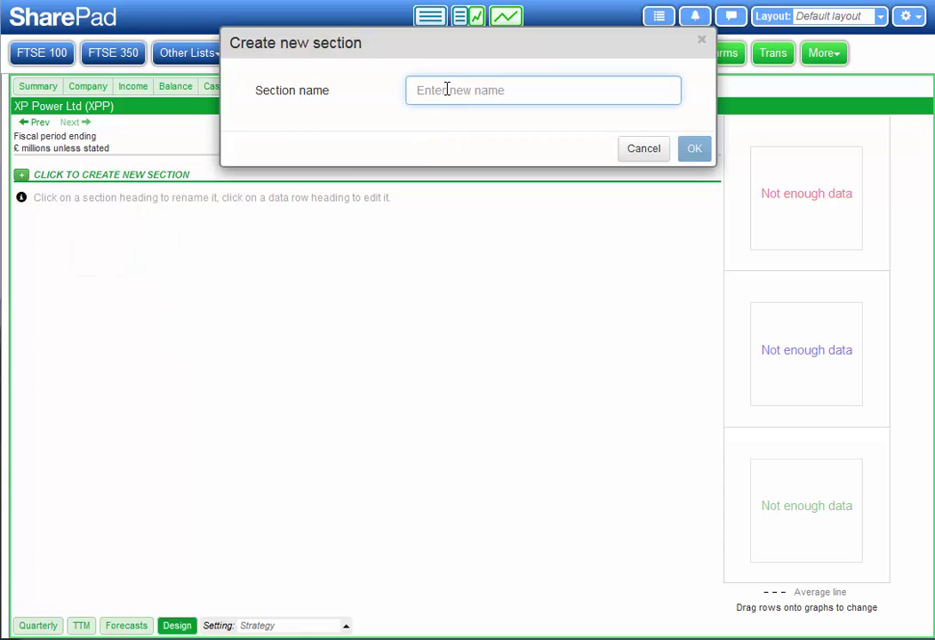
text(Strat)
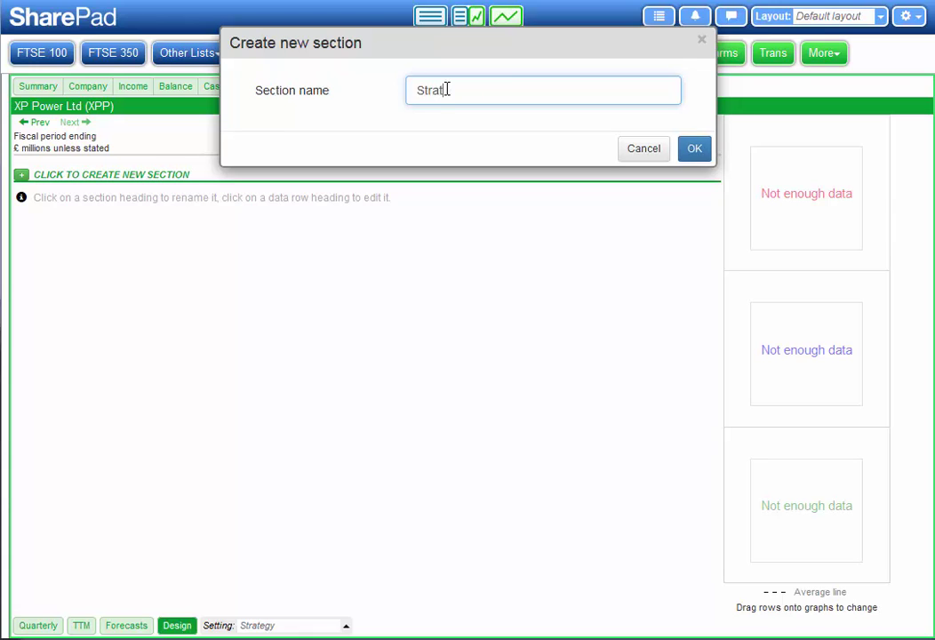
text(egy)
click(694, 148)
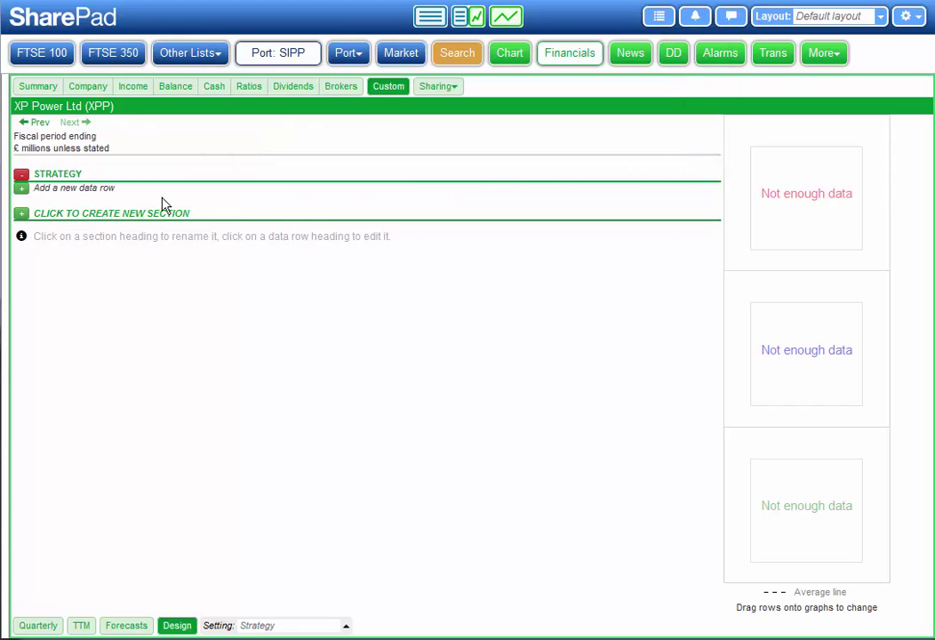
Start a new data row in the STRATEGY section with PE from Ratio > Valuation as its item.
click(21, 191)
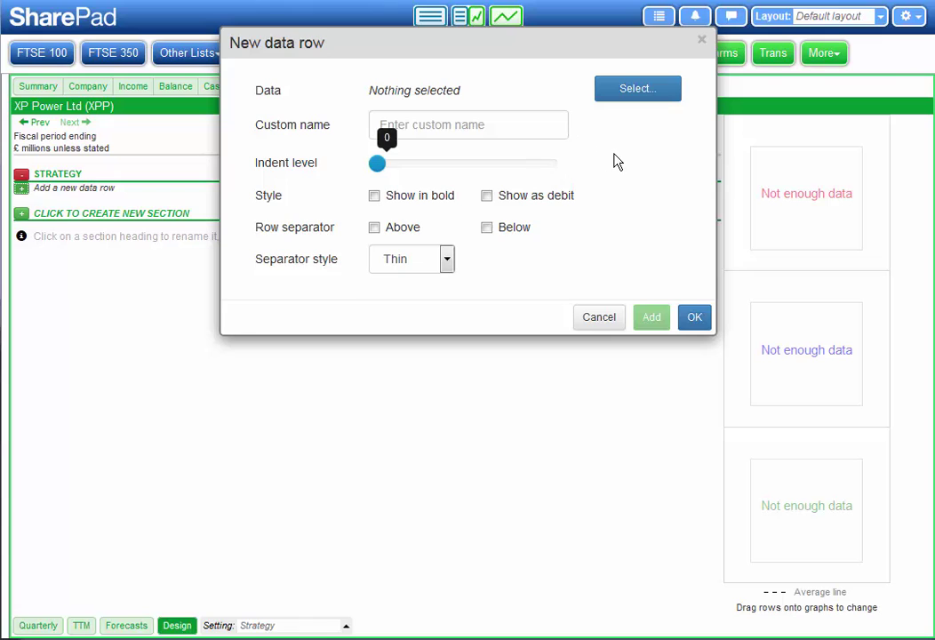
click(639, 90)
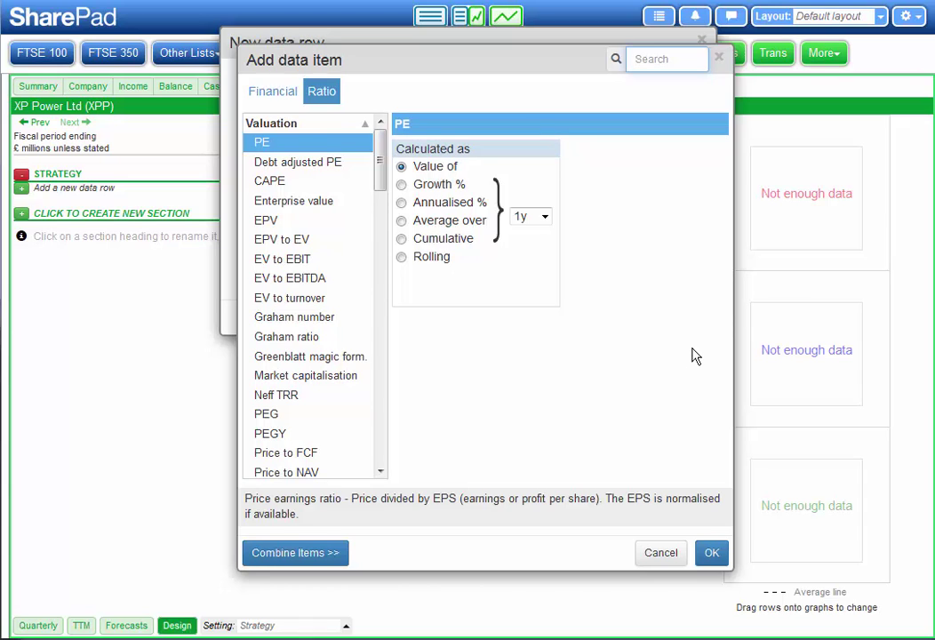
click(712, 553)
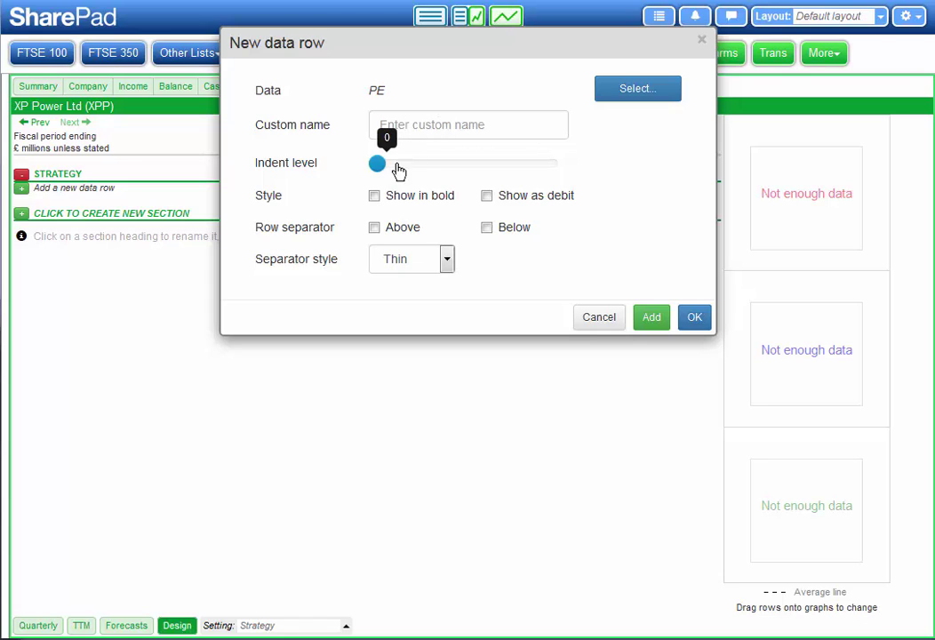
Try adjusting the PE row's indent level, leaving it at 0.
mouse_move(379, 175)
mouse_down()
mouse_move(551, 179)
mouse_move(388, 184)
mouse_up()
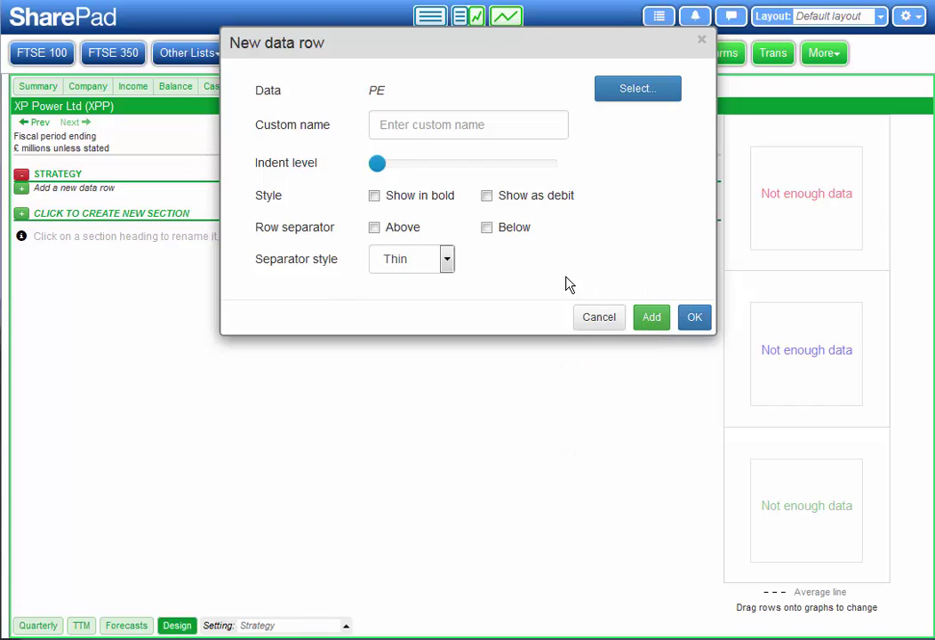
Add the PE row, then add a CAPE valuation row beneath it.
click(653, 318)
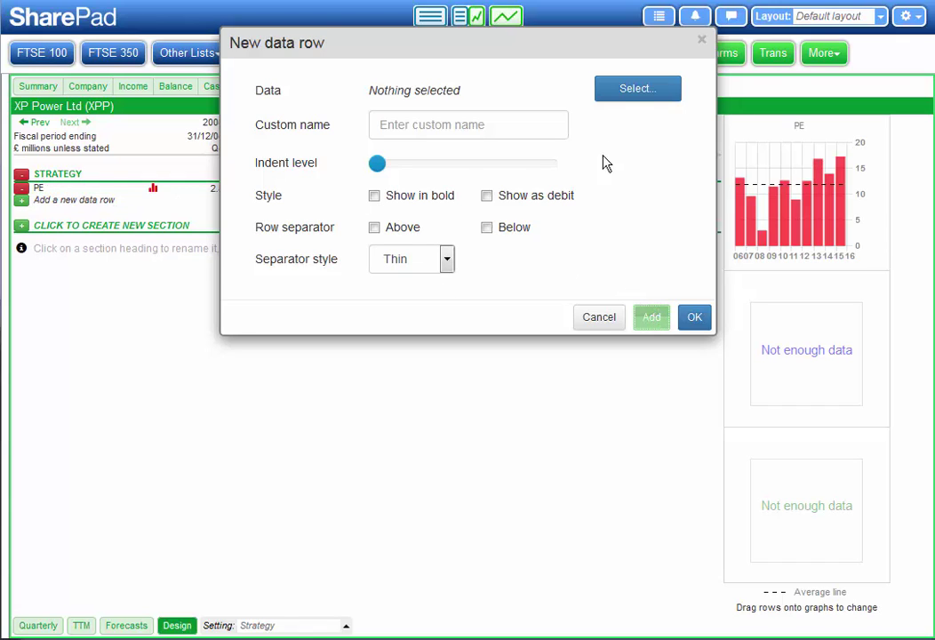
click(626, 91)
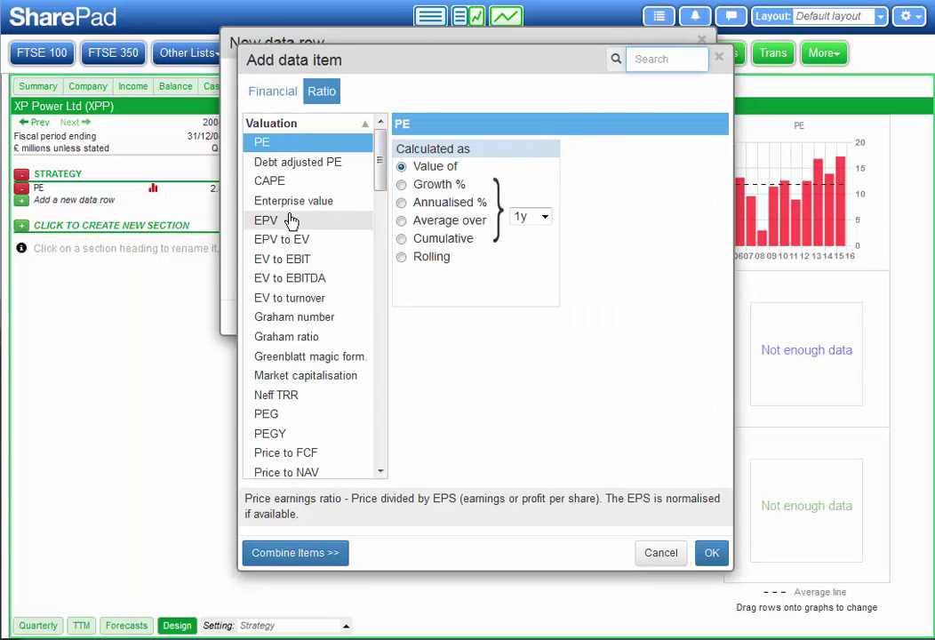
click(279, 187)
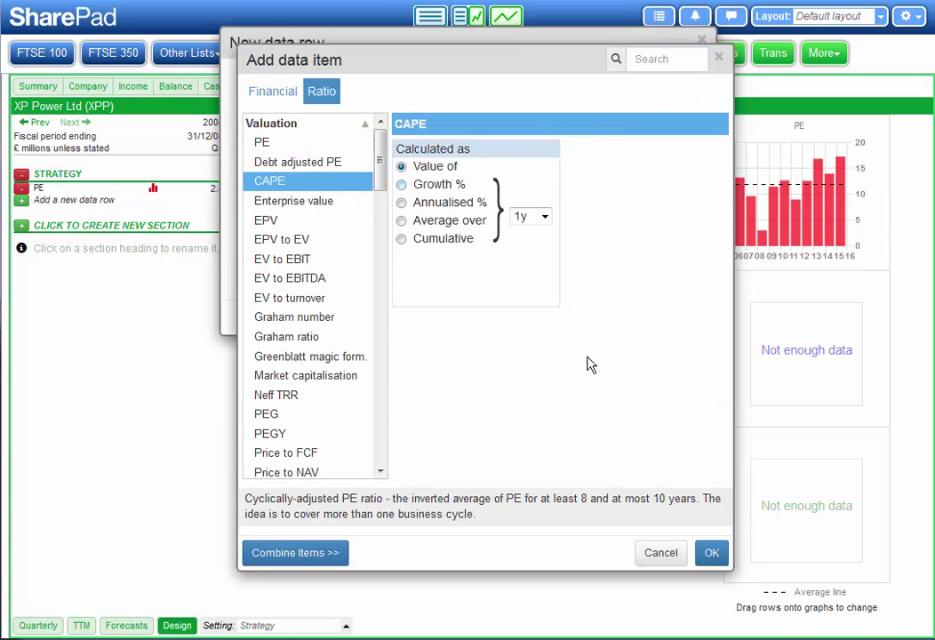
click(710, 554)
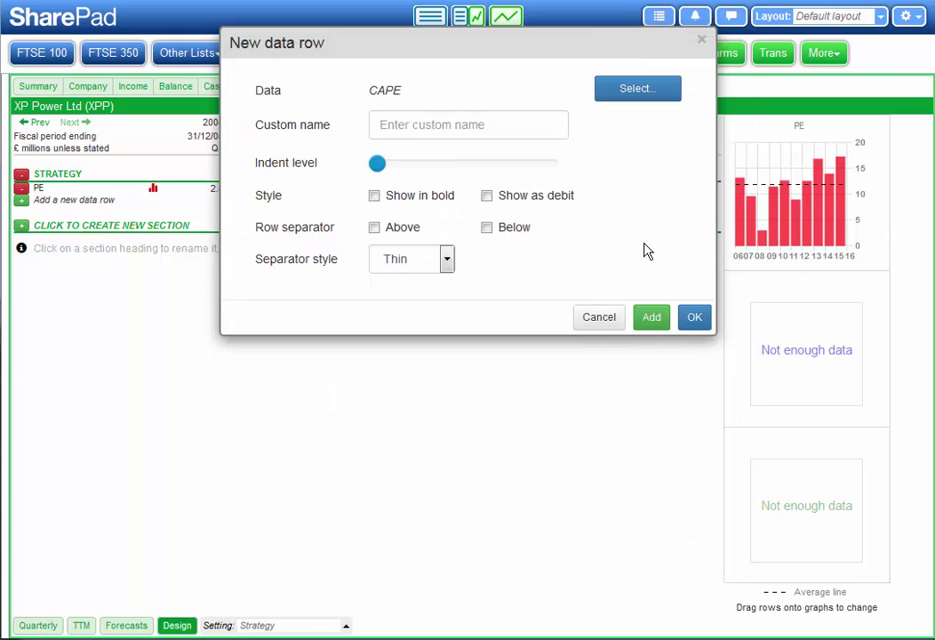
click(695, 317)
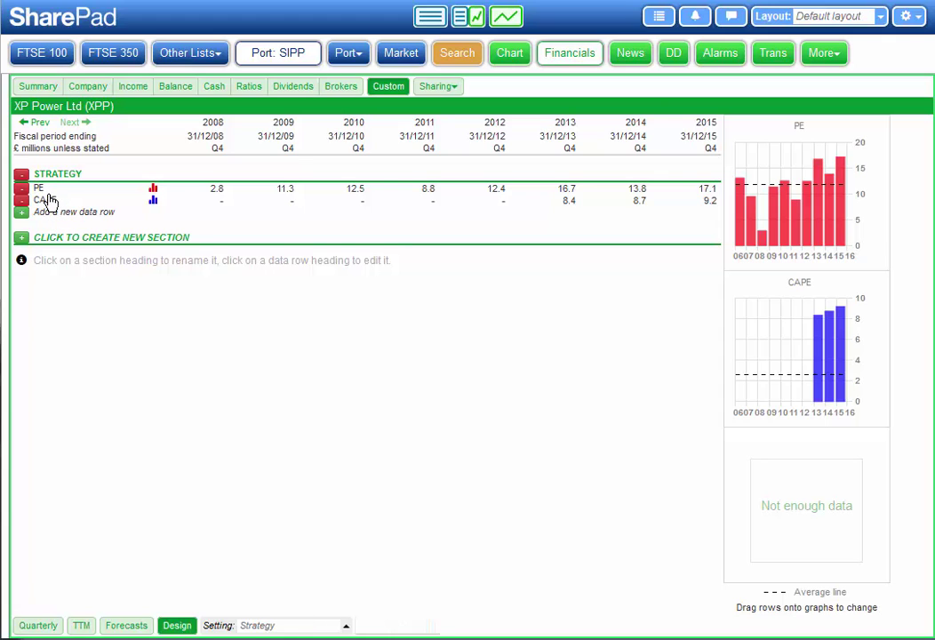
click(47, 201)
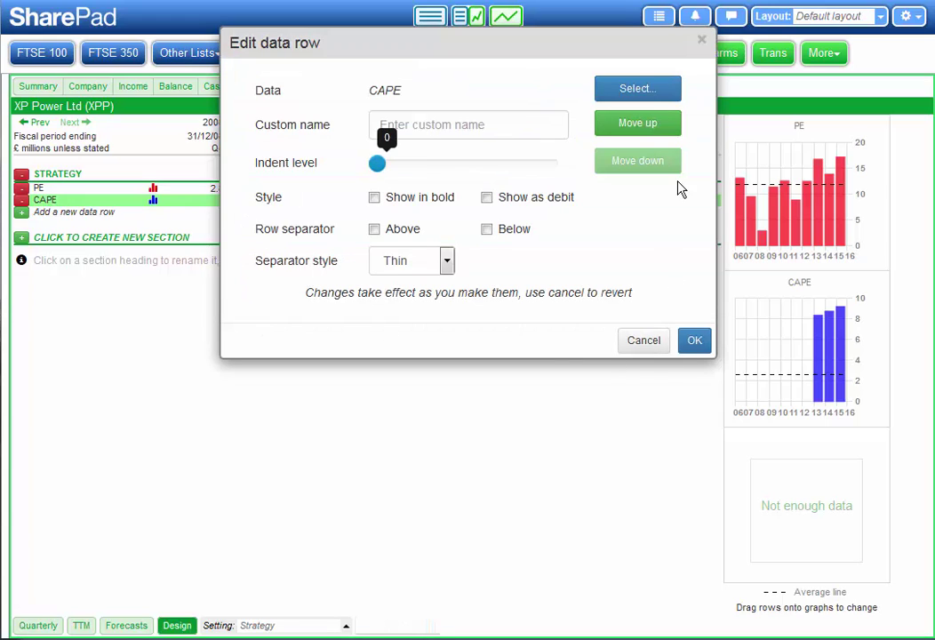
click(637, 124)
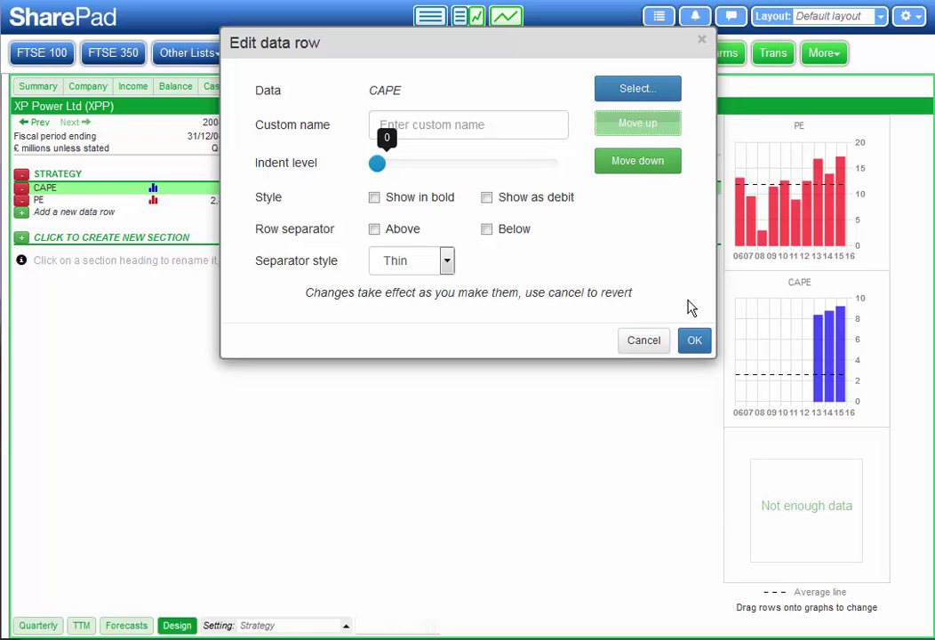
click(695, 343)
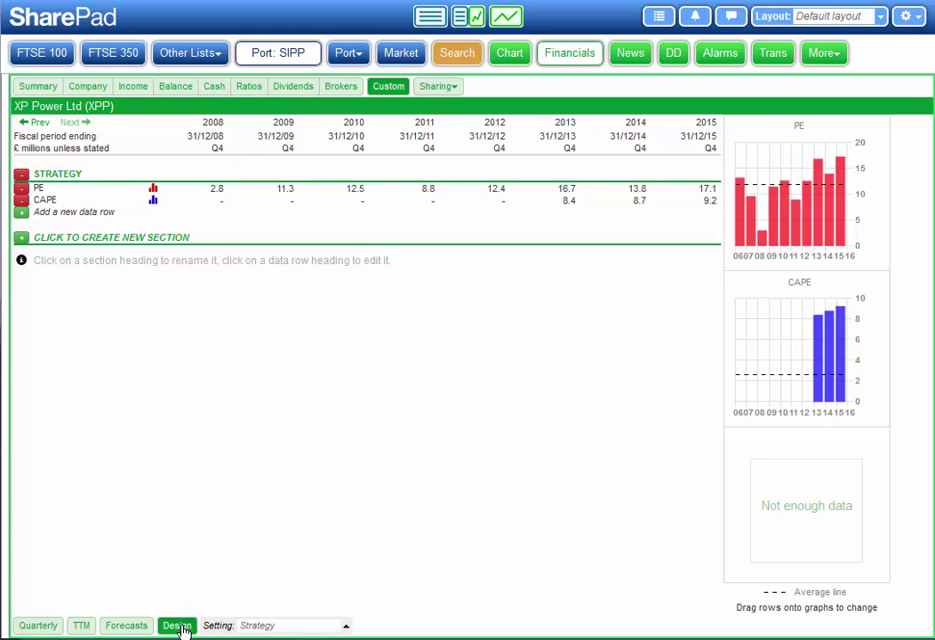
Turn off design mode to show the finished PE and CAPE table for 2008–2015.
click(179, 627)
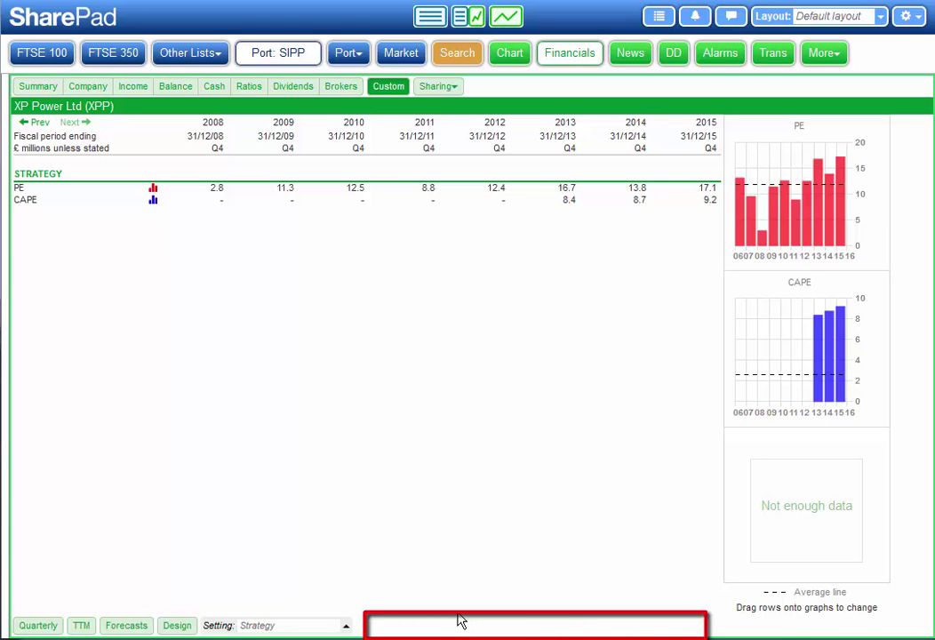
Add the Strategy setting to the toolbar as a shortcut, then reopen the Setting list.
click(347, 627)
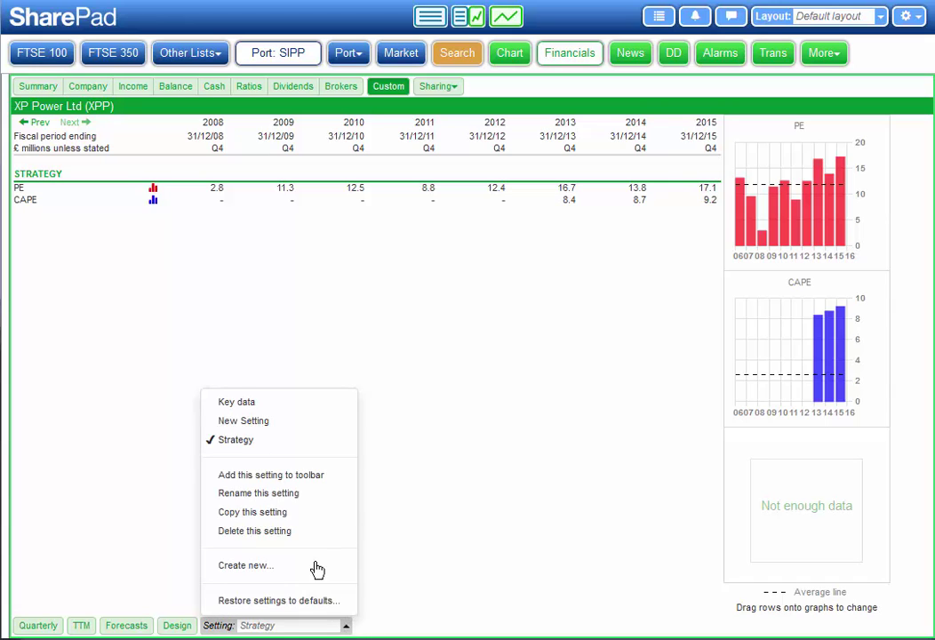
click(283, 478)
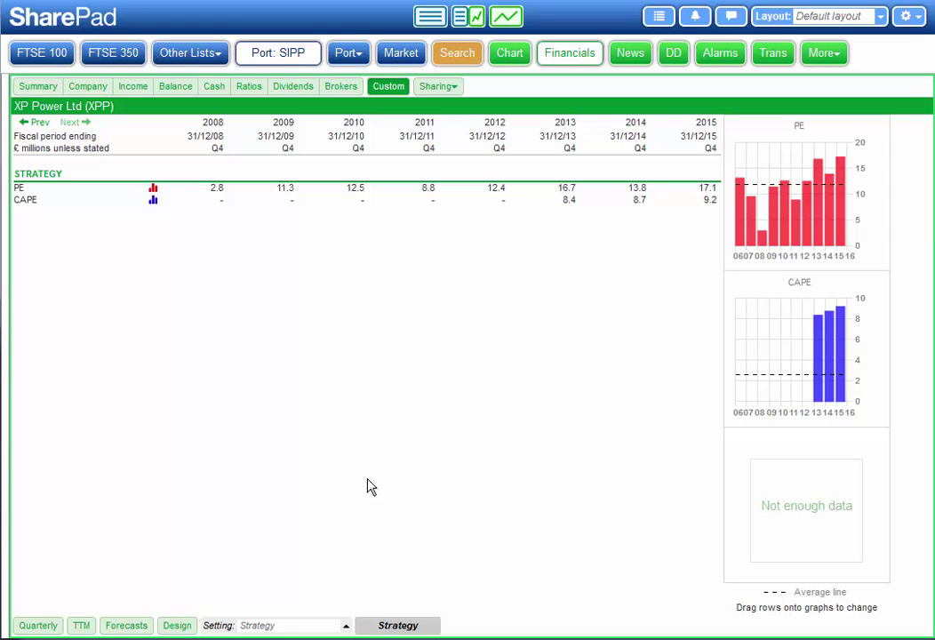
click(347, 626)
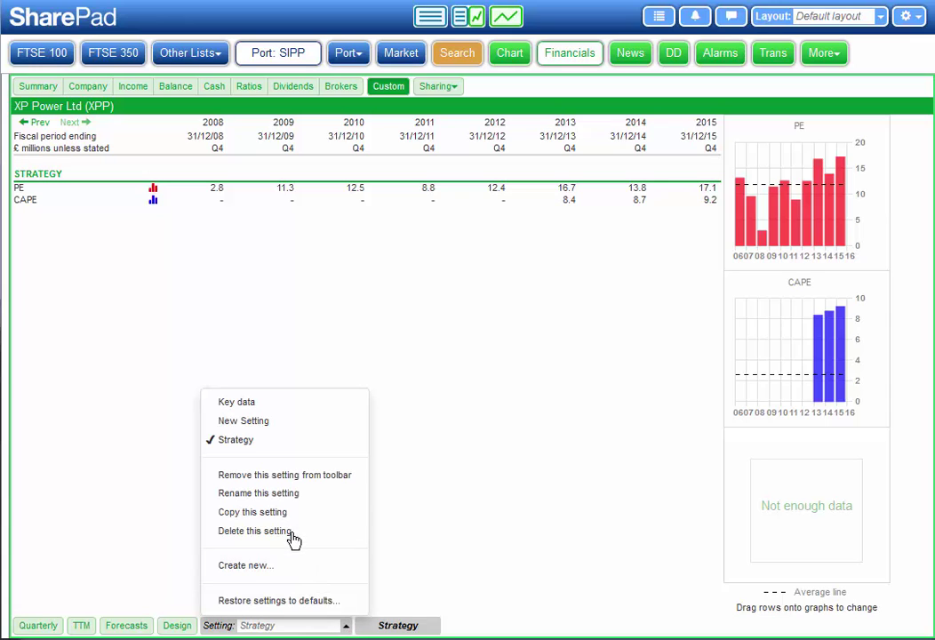